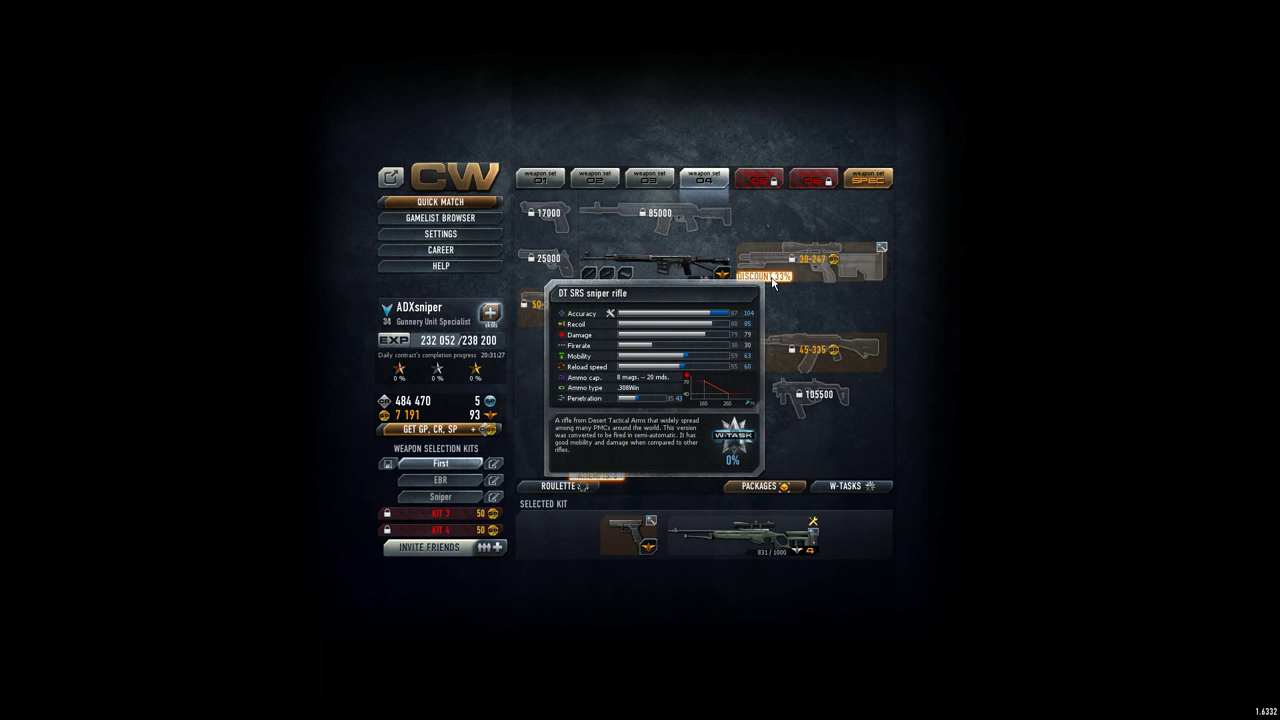
Step: Buy the discounted DT SRS rifle with the 'Forever' option for 318 gold
{"action": "left_click", "coordinate": [807, 274]}
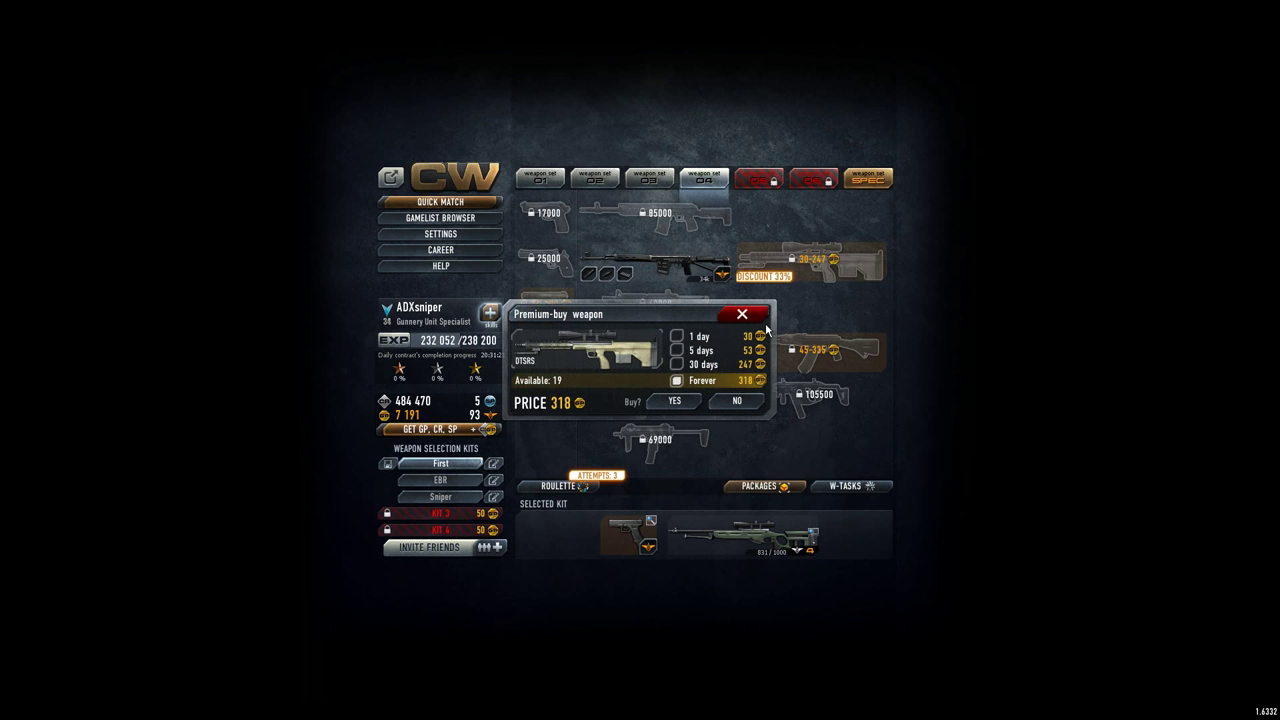
{"action": "left_click", "coordinate": [665, 402]}
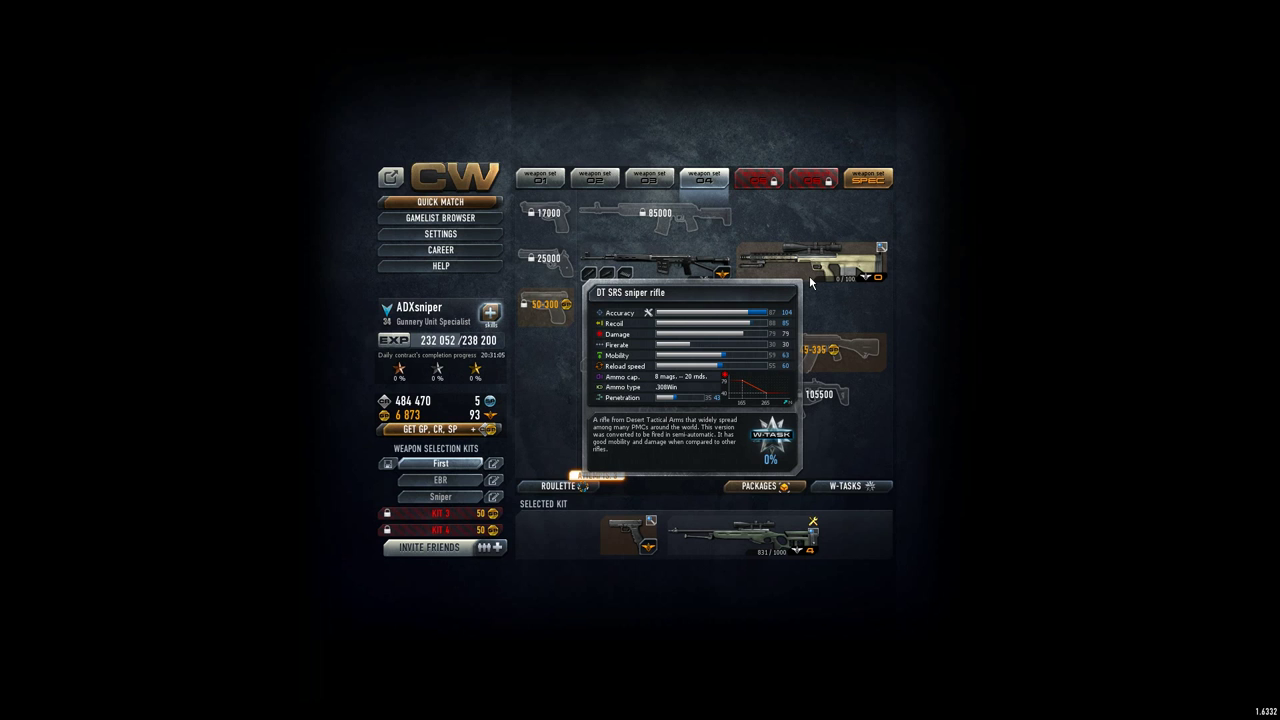
Step: Select the EBR entry under Weapon Selection Kits to equip the EBR Marksman rifle
{"action": "left_click", "coordinate": [450, 480]}
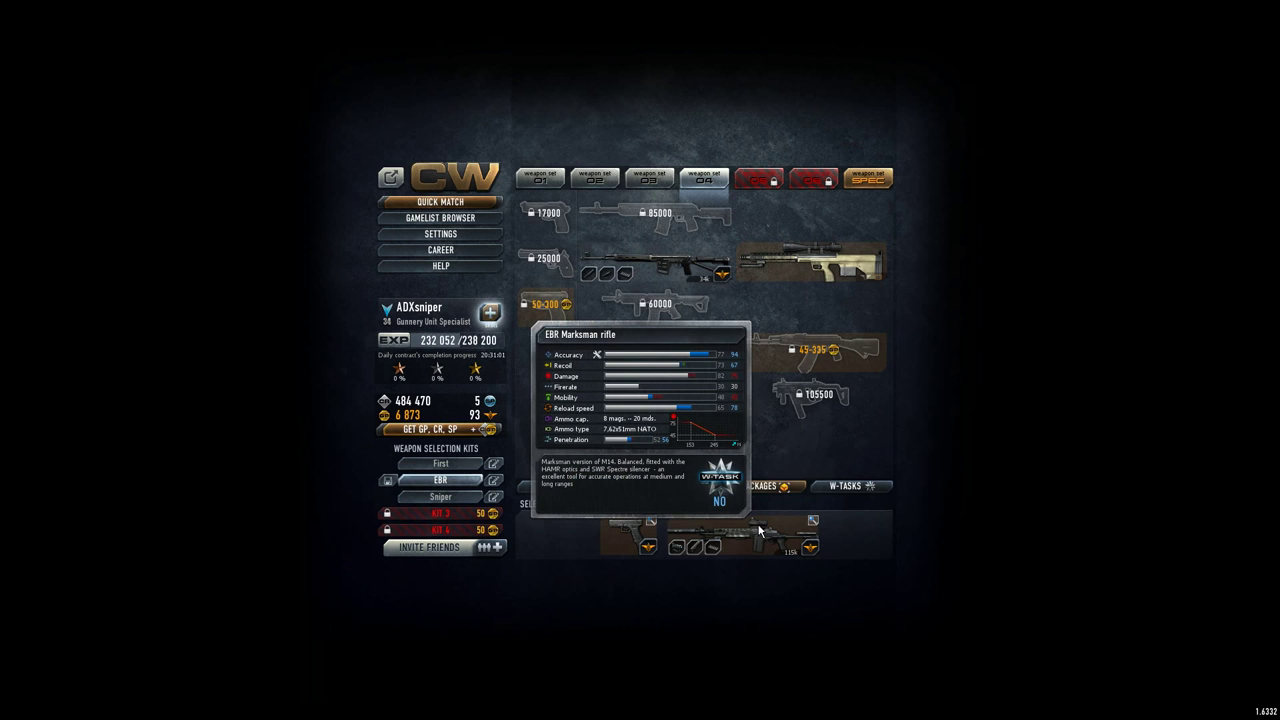